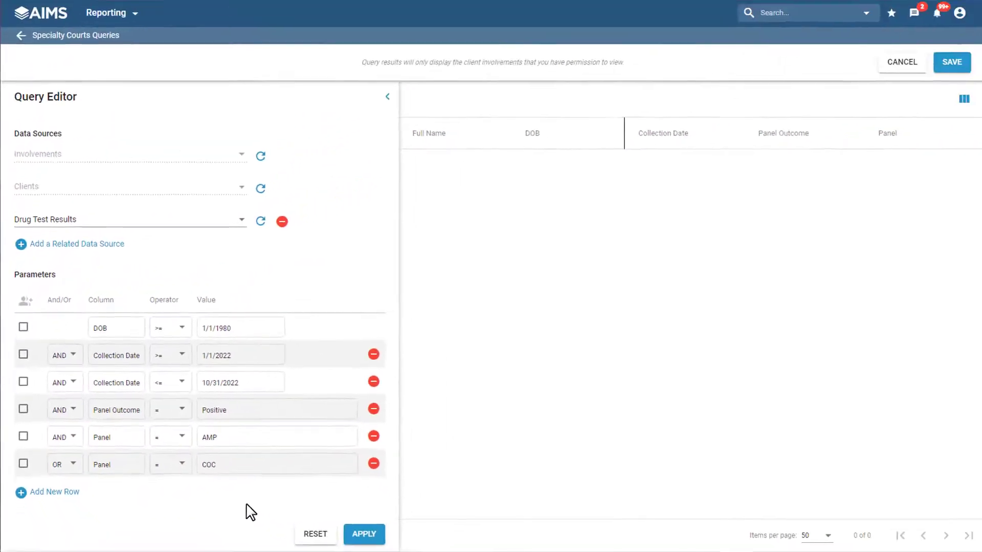
Step: Run the drug test query ungrouped, and rerun it with the AMP and COC Panel parameters grouped together
{"action": "left_click", "coordinate": [358, 536]}
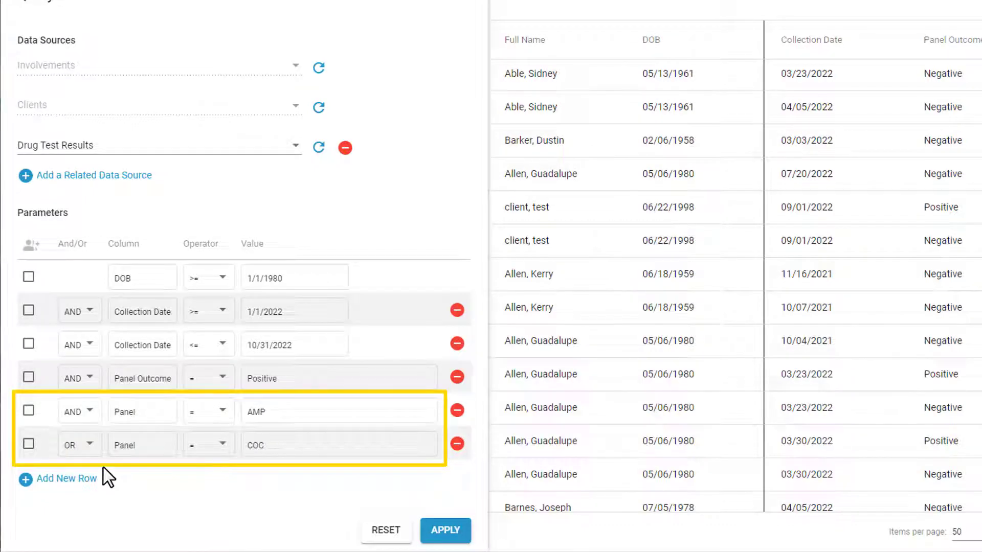
{"action": "left_click", "coordinate": [29, 411]}
{"action": "left_click", "coordinate": [29, 444]}
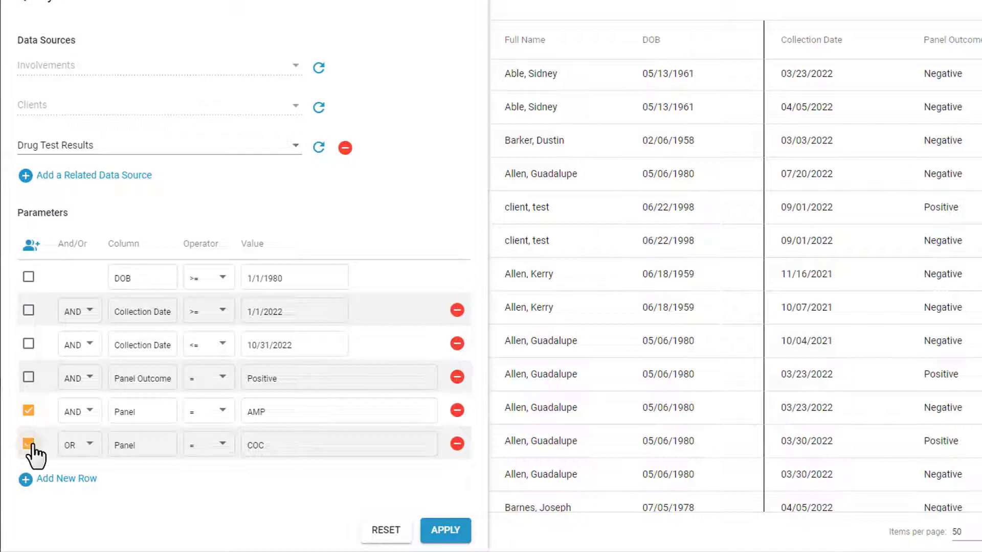
{"action": "left_click", "coordinate": [32, 248]}
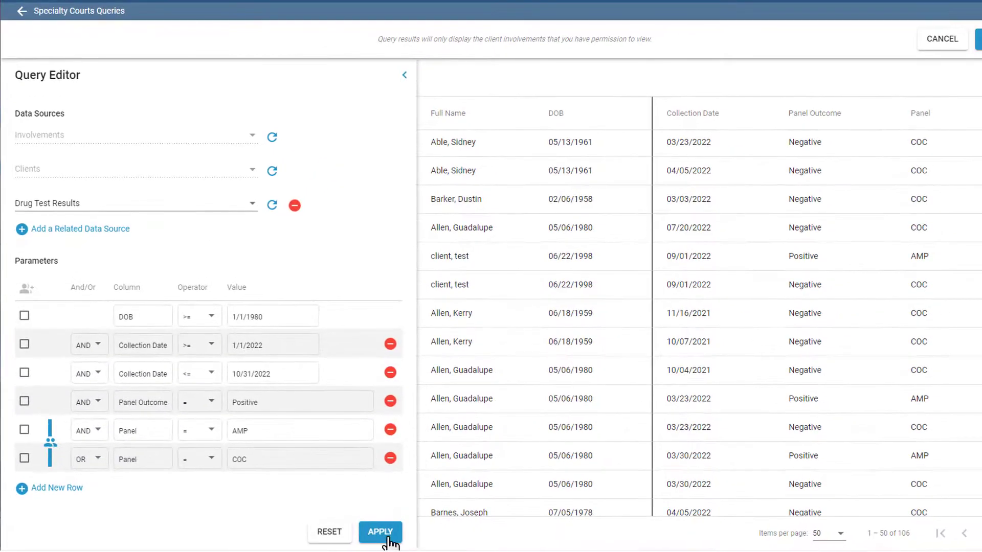
{"action": "left_click", "coordinate": [387, 536]}
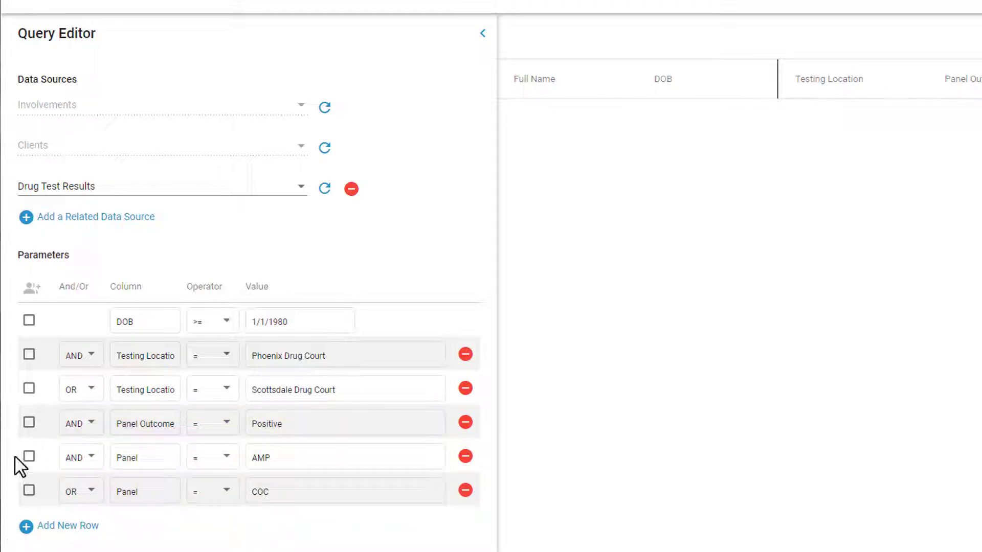
Step: Group the Phoenix Drug Court and Scottsdale Drug Court testing location parameters together
{"action": "left_click", "coordinate": [29, 355]}
{"action": "left_click", "coordinate": [29, 389]}
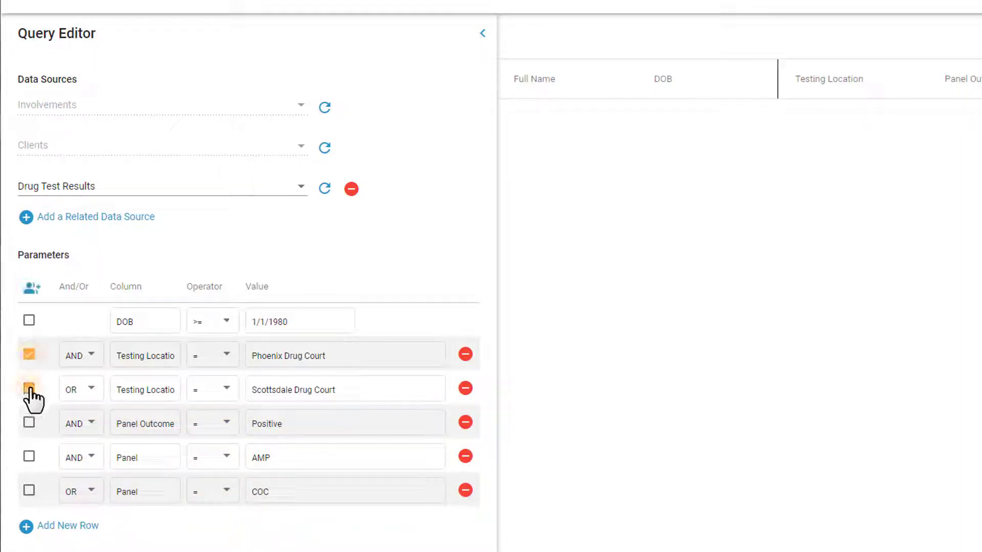
{"action": "left_click", "coordinate": [32, 289]}
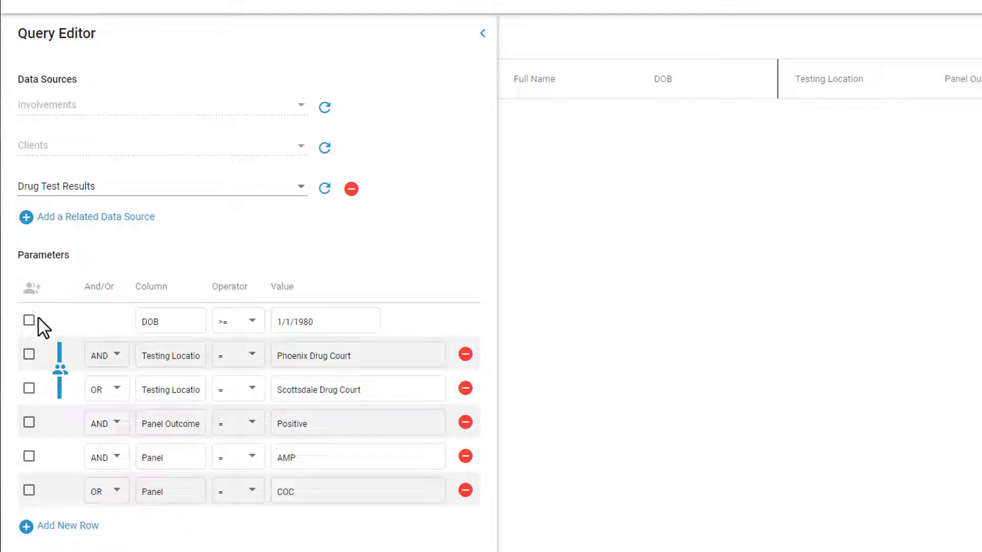
Step: Group the AMP and COC Panel parameters alongside the testing location group and run the query
{"action": "left_click", "coordinate": [30, 490]}
{"action": "left_click", "coordinate": [32, 289]}
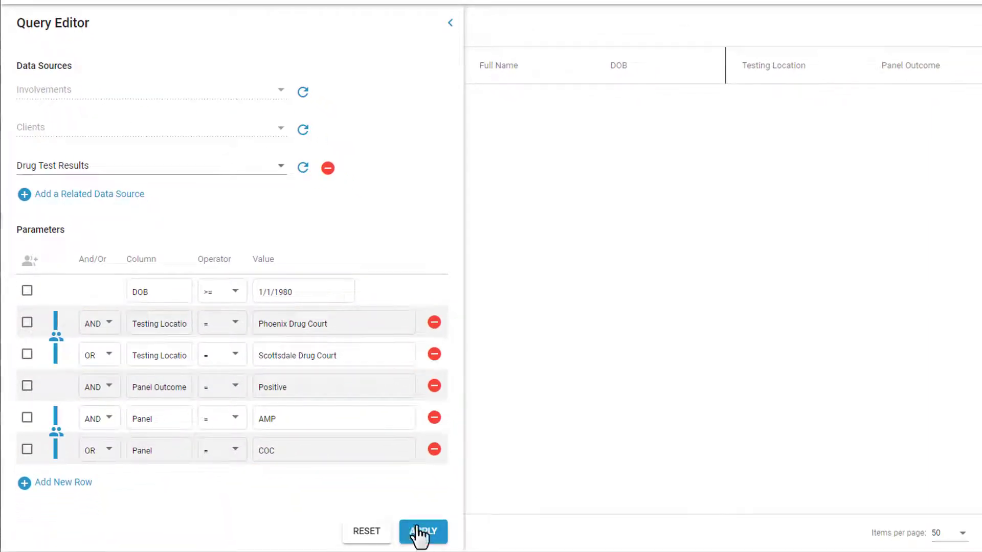
{"action": "left_click", "coordinate": [419, 534]}
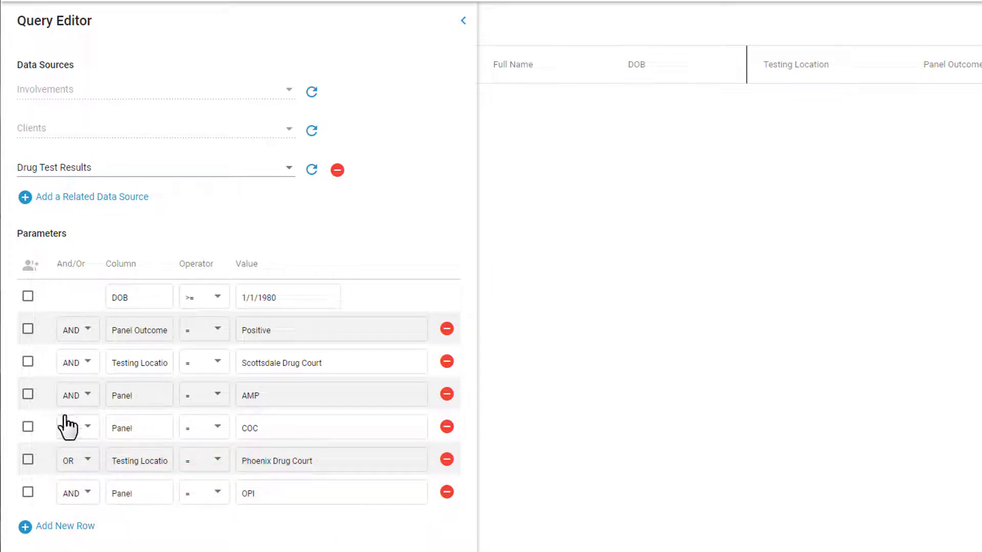
Step: In the seven-parameter query, group the AMP and COC Panel rows together
{"action": "left_click", "coordinate": [28, 395]}
{"action": "left_click", "coordinate": [28, 428]}
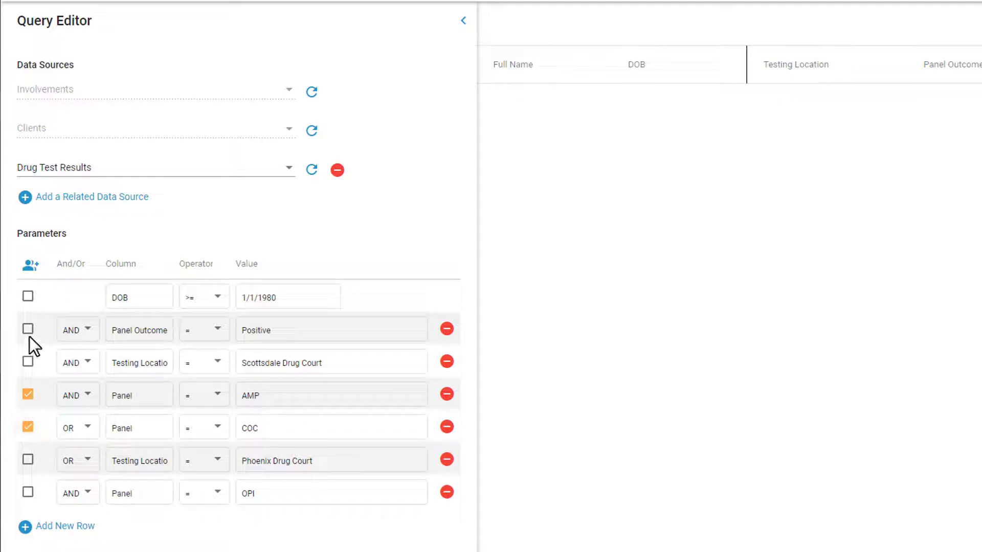
{"action": "left_click", "coordinate": [31, 266]}
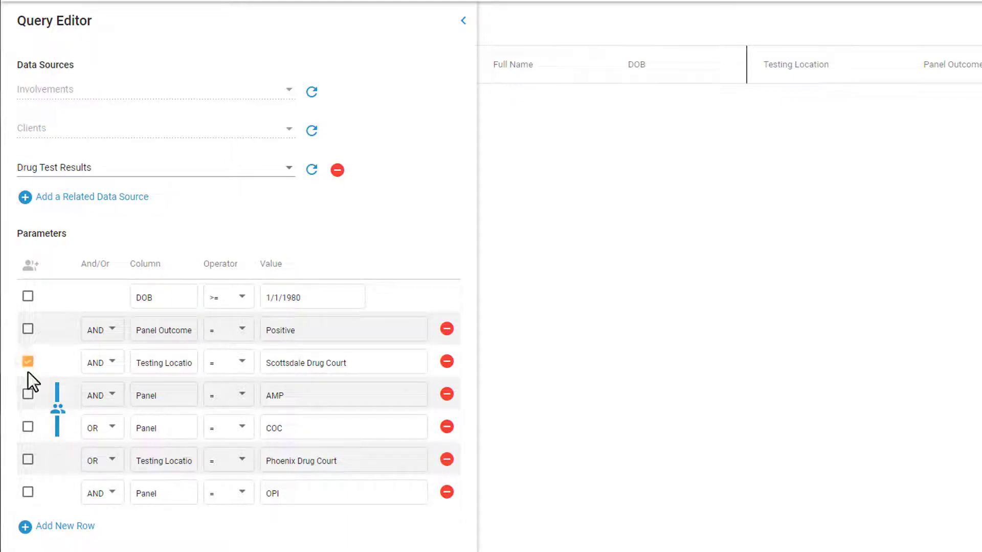
Step: Nest the AMP and COC group in a larger group with the Scottsdale Drug Court testing location row
{"action": "left_click", "coordinate": [28, 394]}
{"action": "left_click", "coordinate": [28, 427]}
{"action": "left_click", "coordinate": [32, 270]}
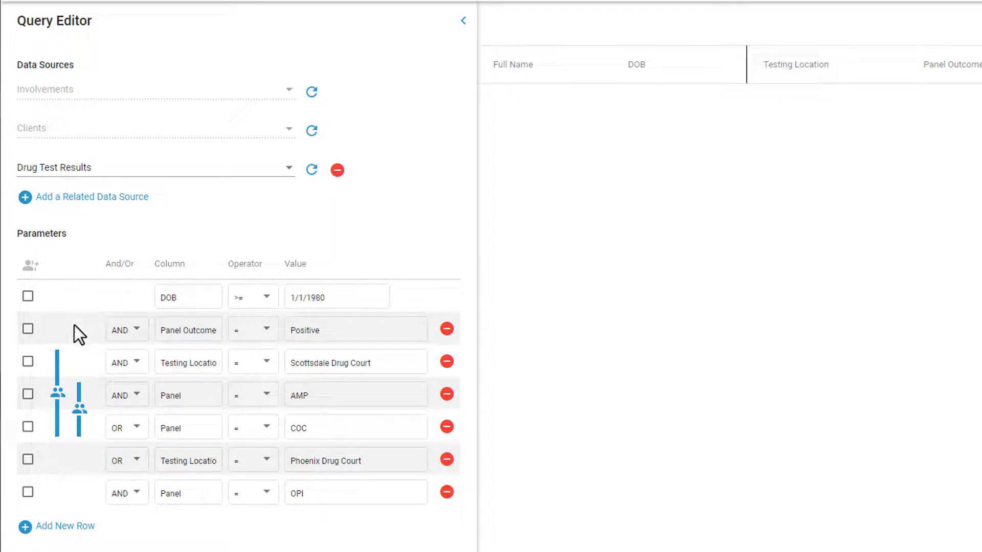
Step: Group the Phoenix Drug Court testing location row with the OPI Panel row
{"action": "left_click", "coordinate": [28, 460]}
{"action": "left_click", "coordinate": [28, 492]}
{"action": "left_click", "coordinate": [30, 265]}
Step: Combine the Scottsdale and Phoenix groups, from the Scottsdale Drug Court row through the OPI row, into one outer group and run the query
{"action": "left_click", "coordinate": [28, 361]}
{"action": "left_click", "coordinate": [28, 395]}
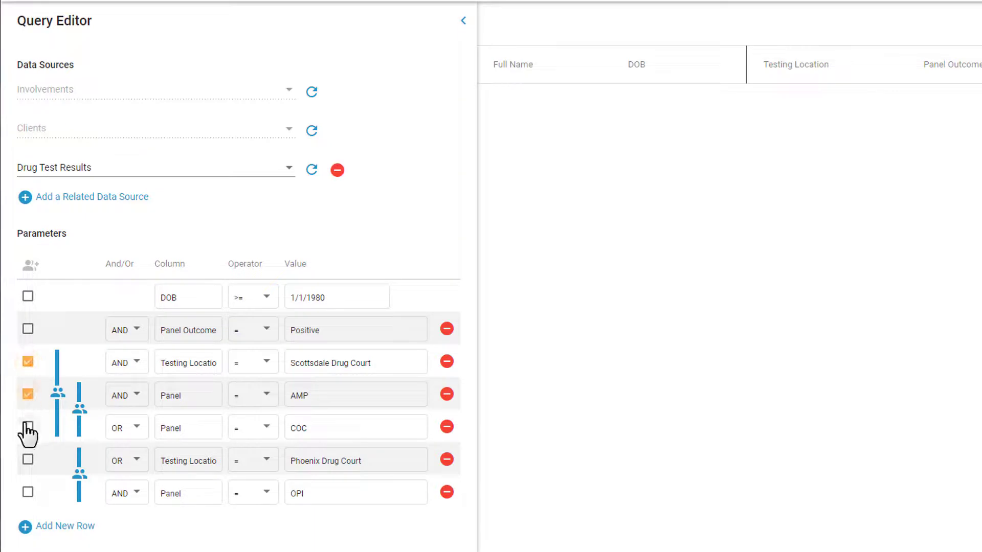
{"action": "left_click", "coordinate": [27, 428]}
{"action": "left_click", "coordinate": [27, 460]}
{"action": "left_click", "coordinate": [27, 494]}
{"action": "left_click", "coordinate": [38, 273]}
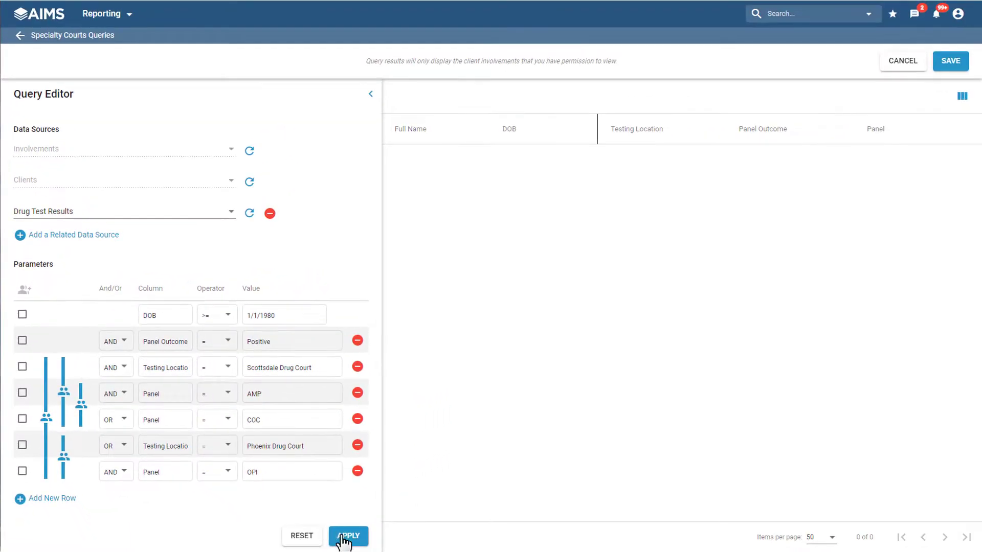
{"action": "left_click", "coordinate": [343, 537]}
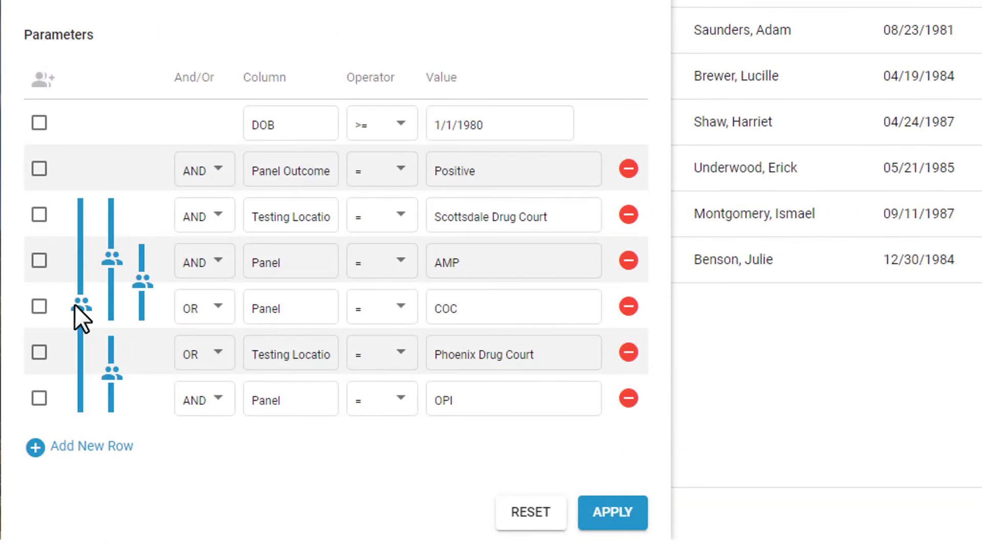
Step: Remove all the parameter groupings, from the outer group down to the AMP/COC and Phoenix/OPI groups
{"action": "left_click", "coordinate": [79, 260]}
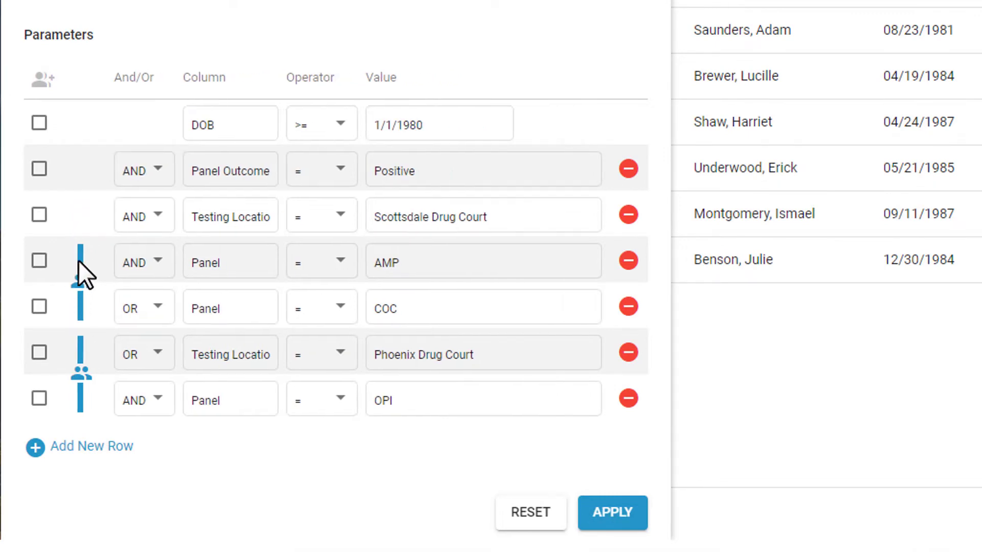
{"action": "left_click", "coordinate": [76, 286]}
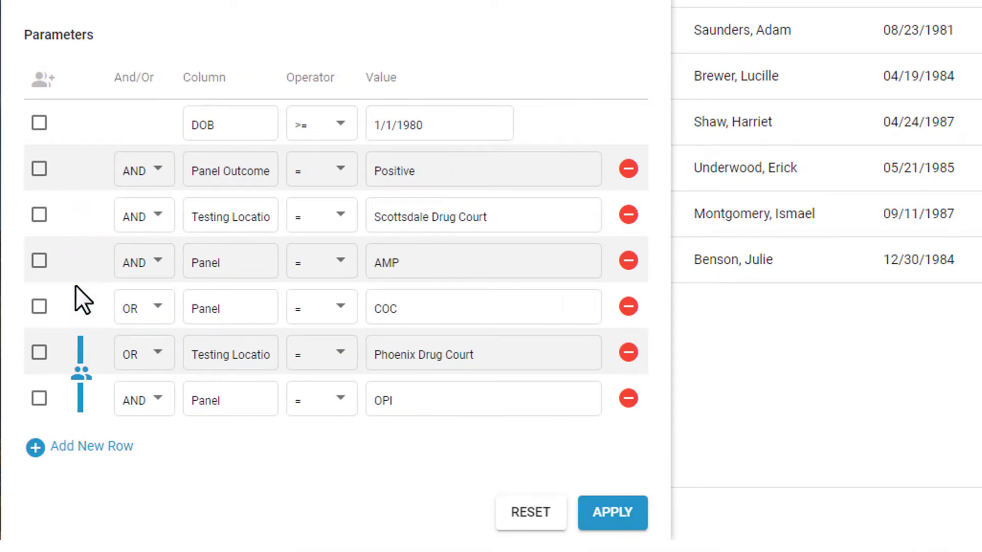
{"action": "left_click", "coordinate": [82, 378]}
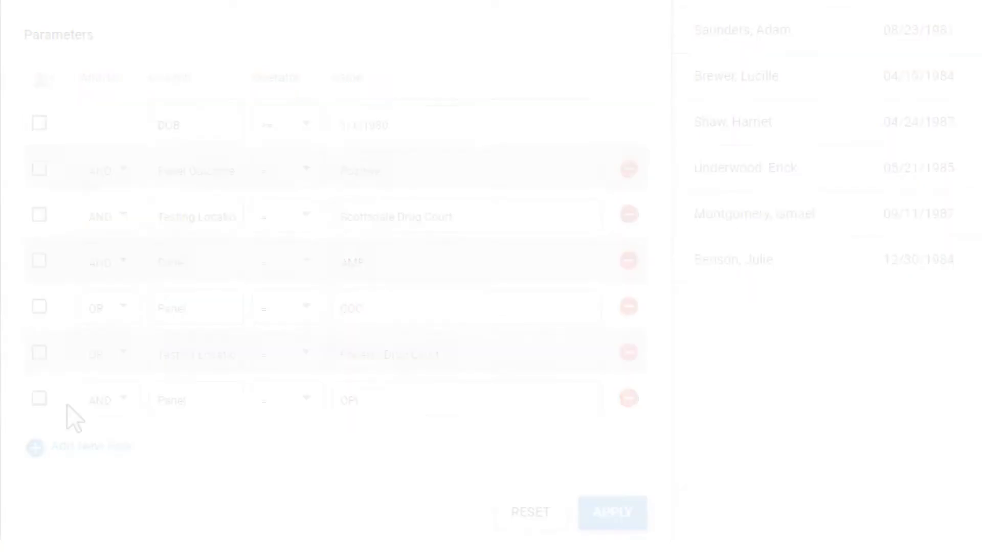